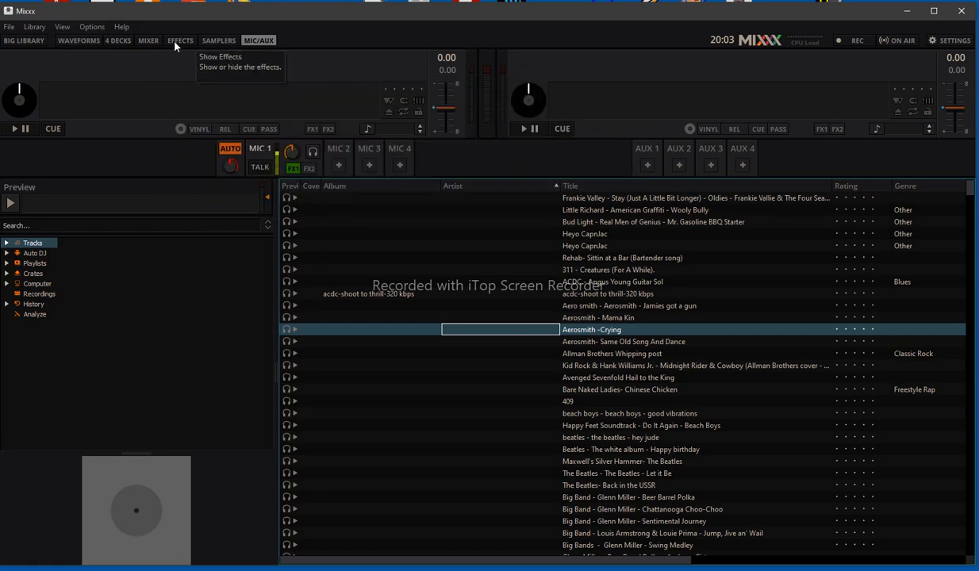
Show the scrolling waveforms and the four-deck layout, and hide both again
click(70, 41)
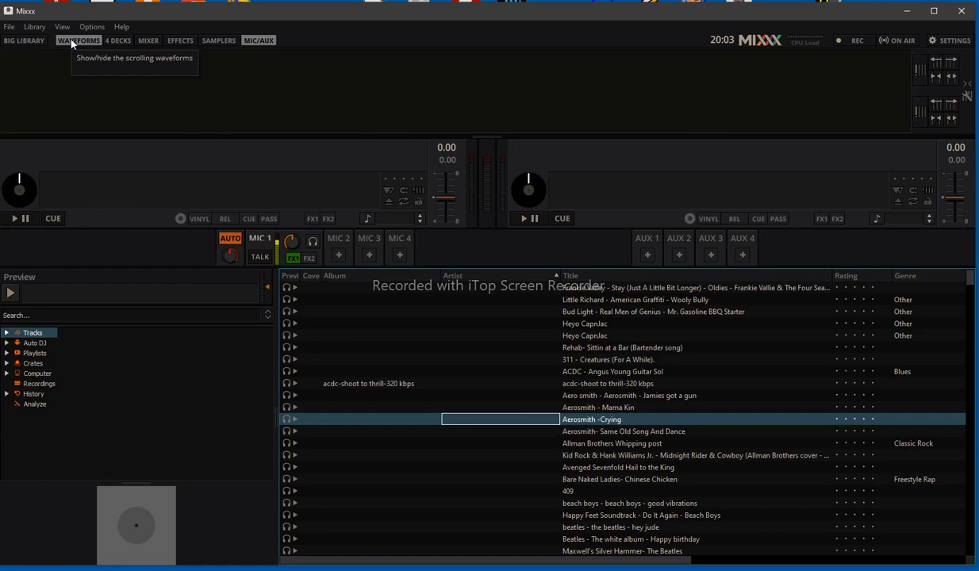
click(110, 41)
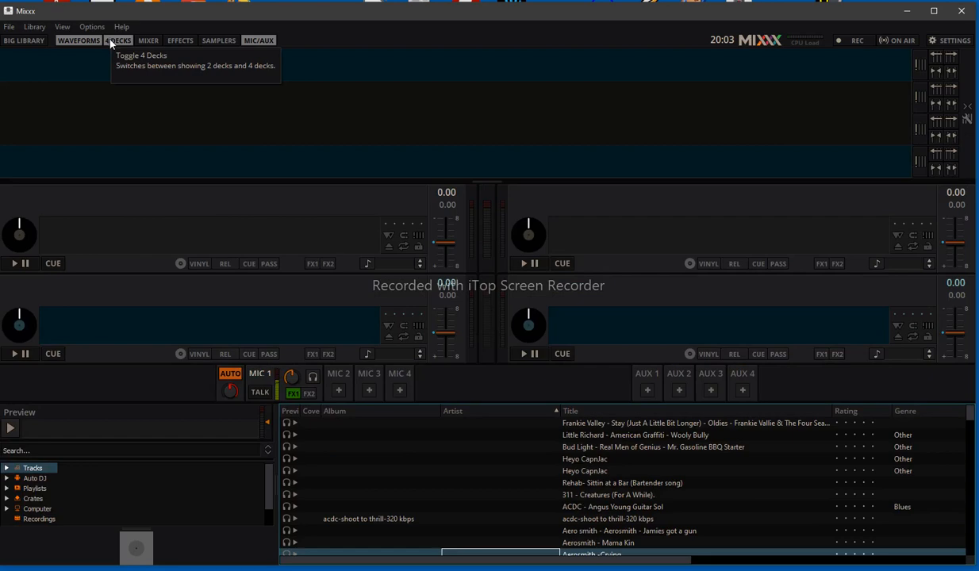
click(113, 43)
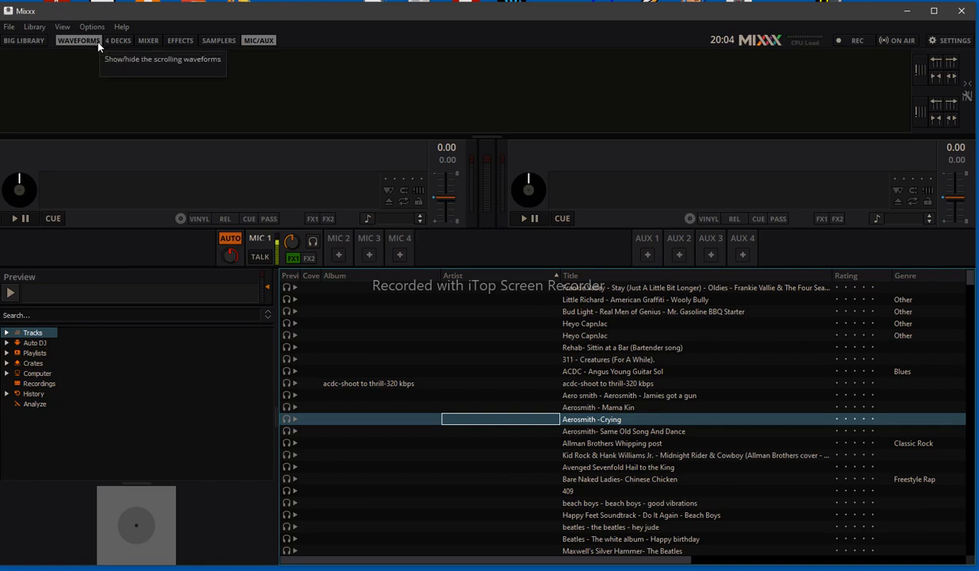
click(97, 42)
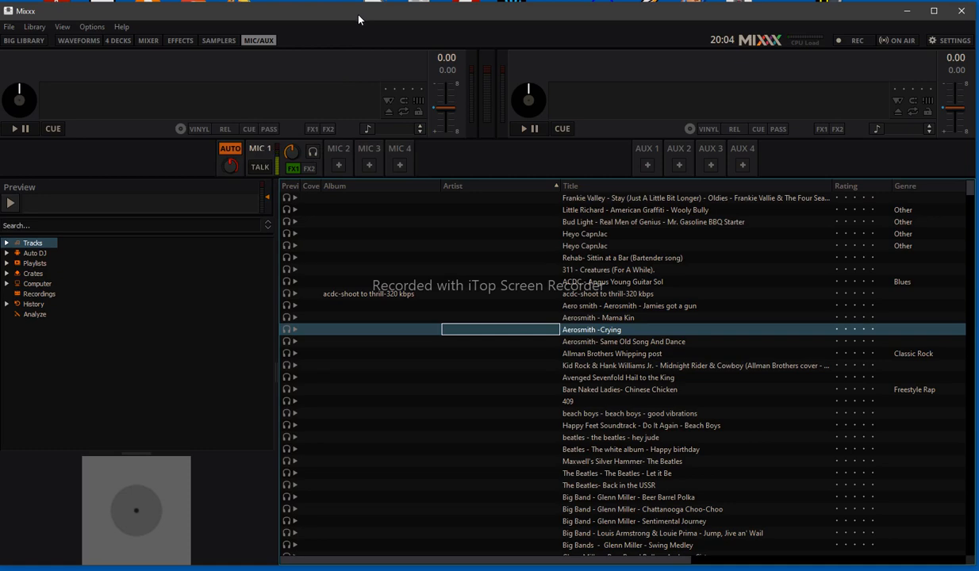
Open the preferences and review the sound hardware's output and input device assignments
click(94, 30)
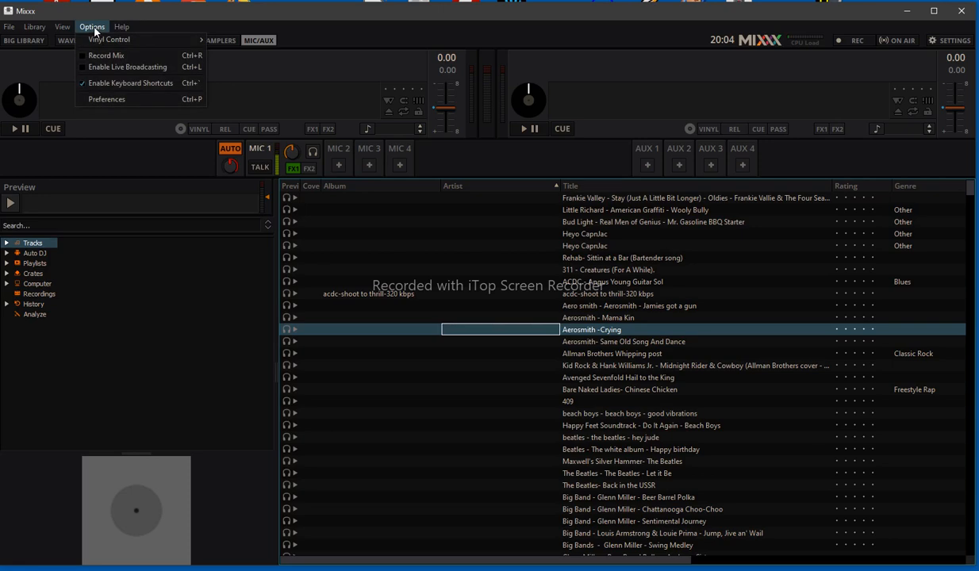
click(86, 100)
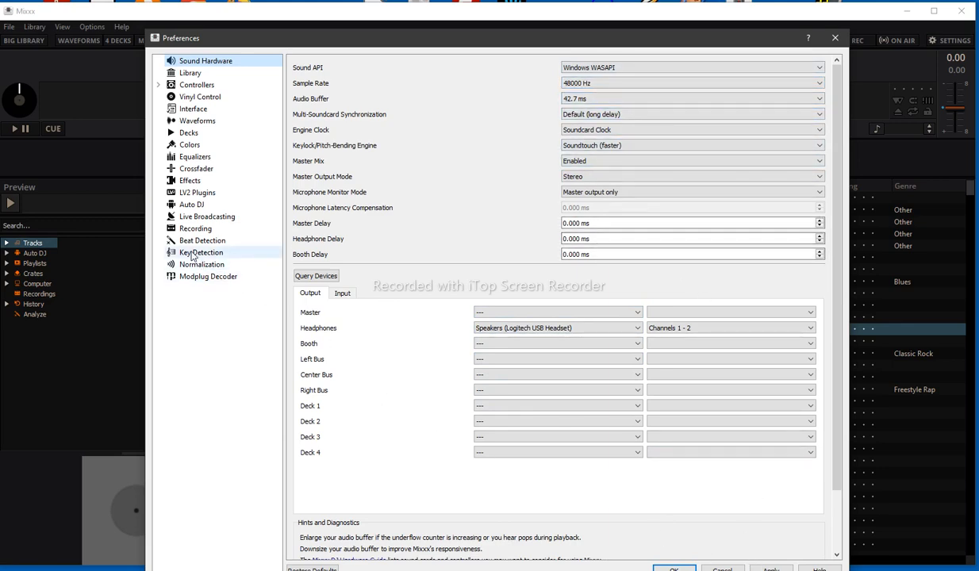
click(342, 293)
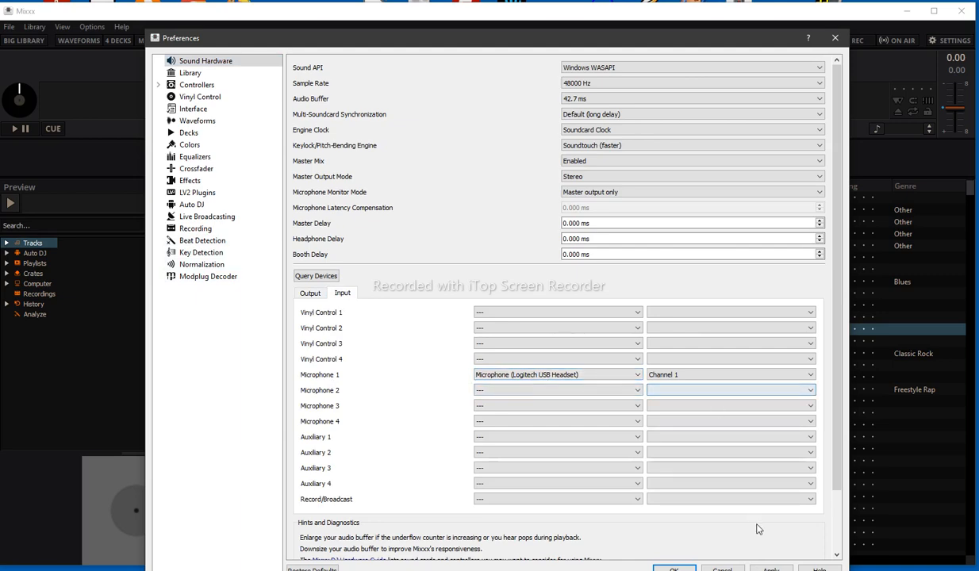
Set live broadcasting to turn on when applying the settings, and view the server types offered for the Capns Testing connection
click(175, 217)
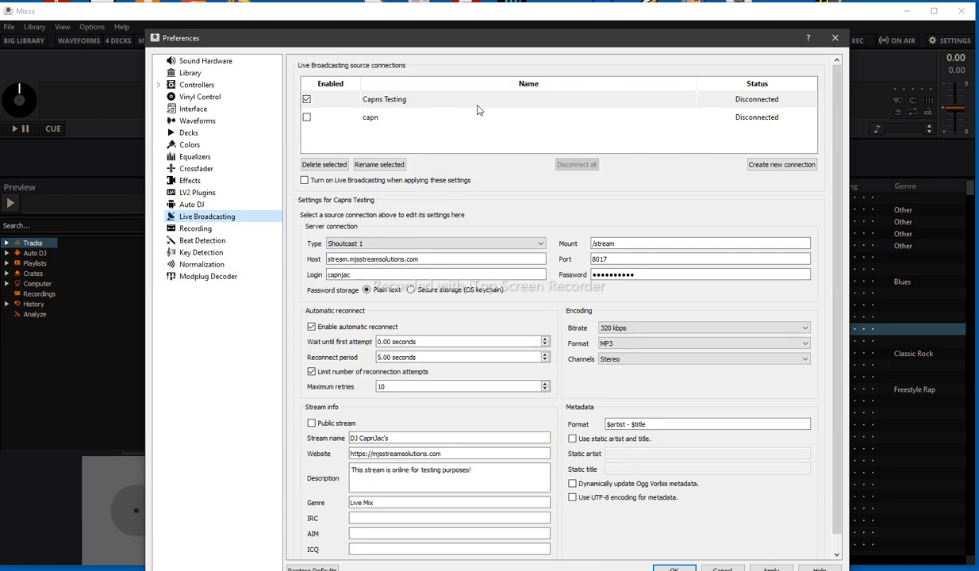
click(408, 101)
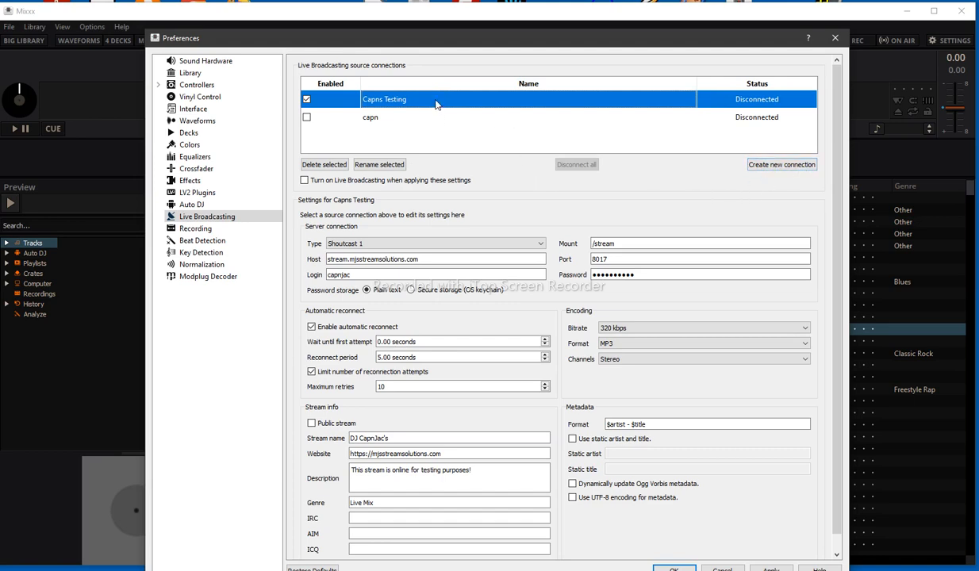
click(304, 181)
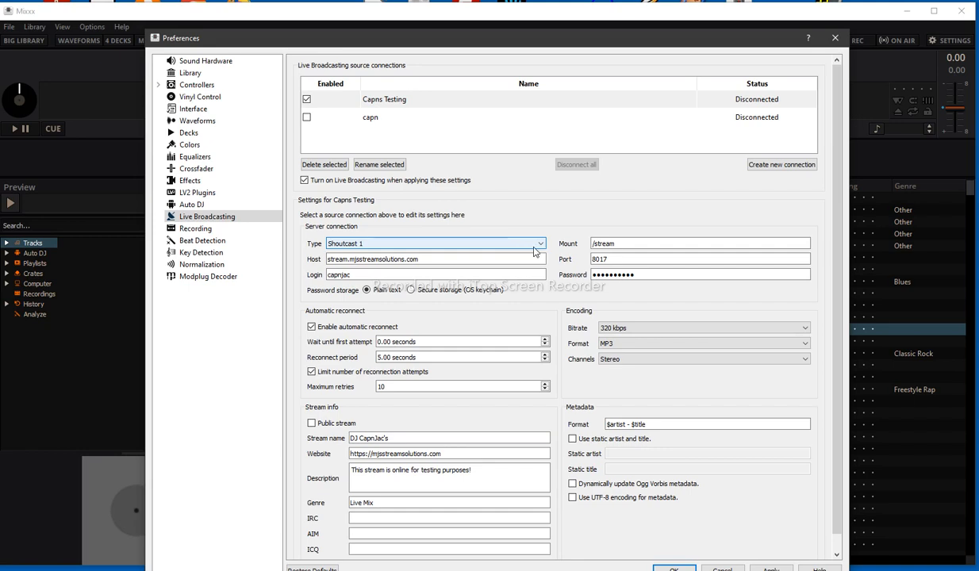
click(540, 245)
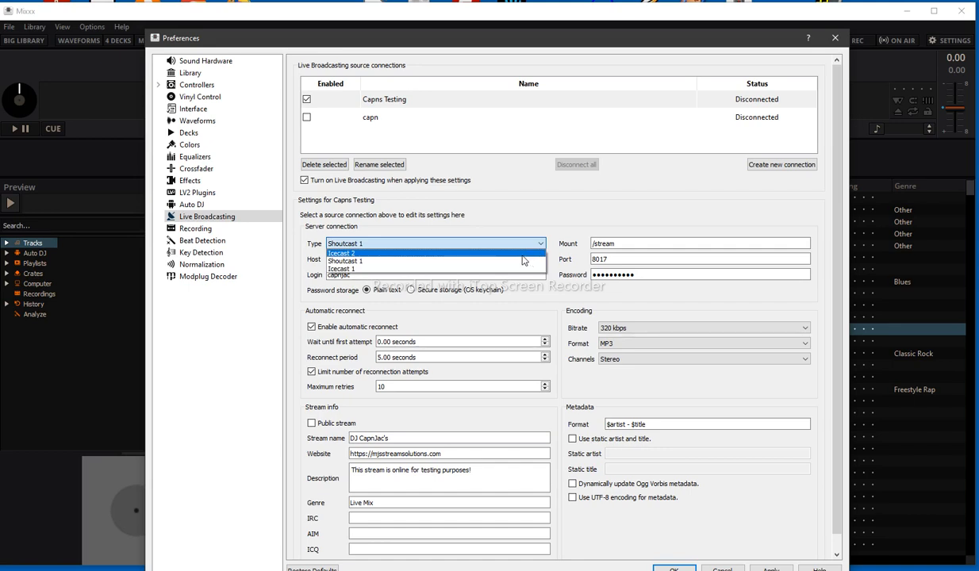
click(518, 220)
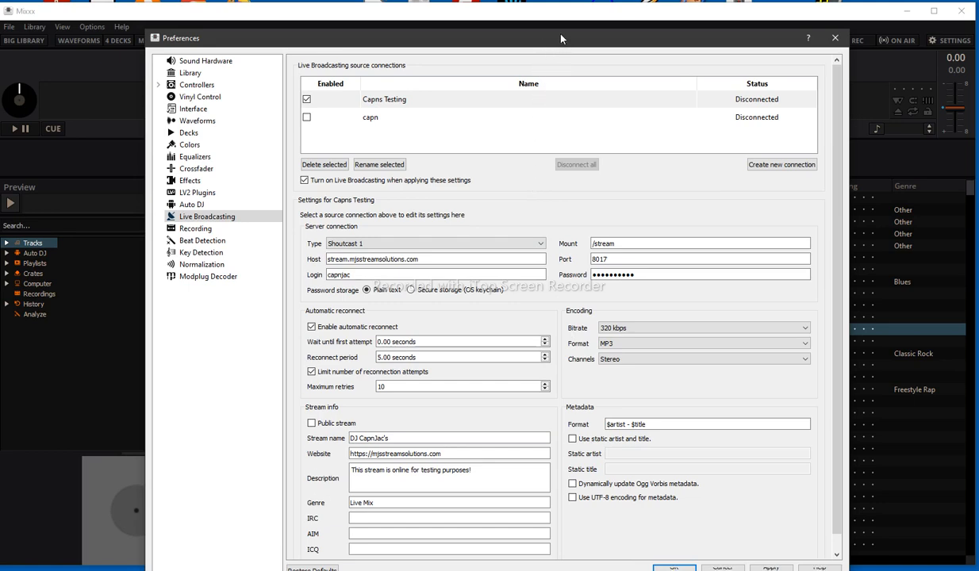
Apply and confirm the live broadcasting preferences to put the Capns Testing stream on air
drag(562, 45, 560, 31)
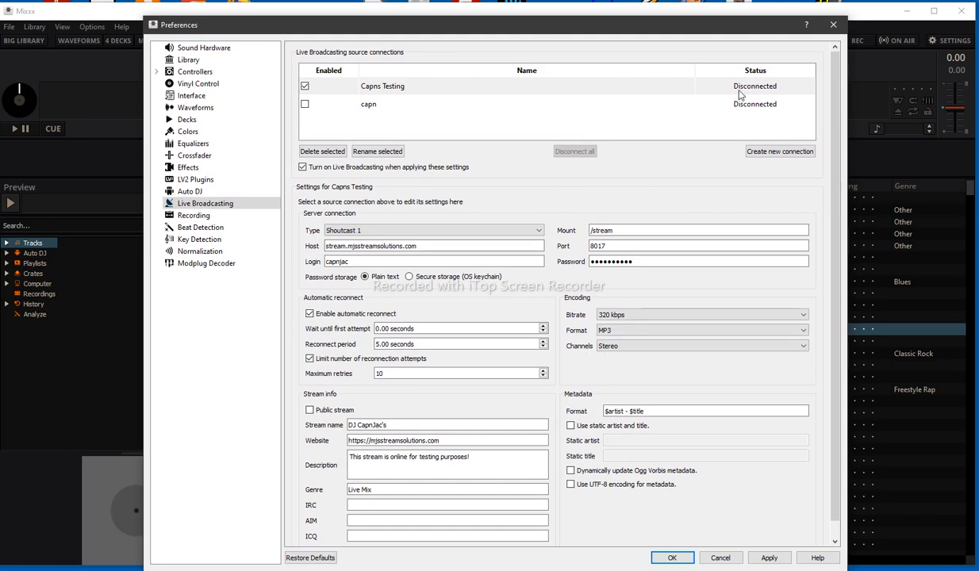
click(768, 562)
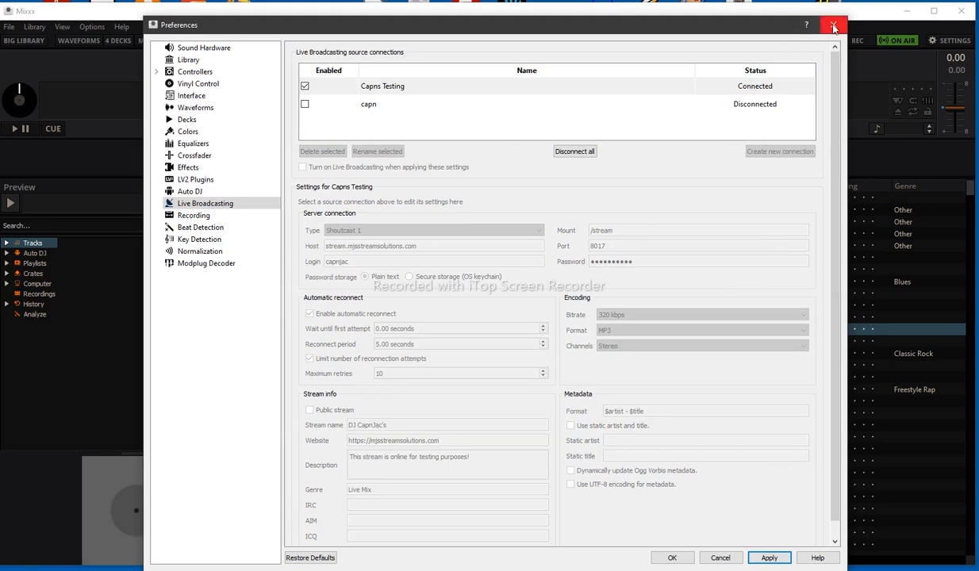
click(673, 557)
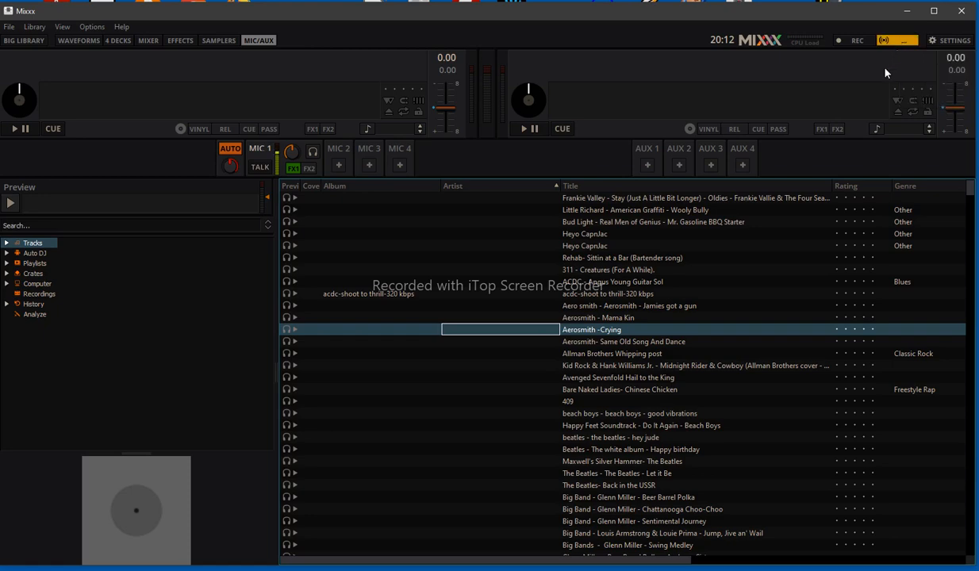
click(890, 43)
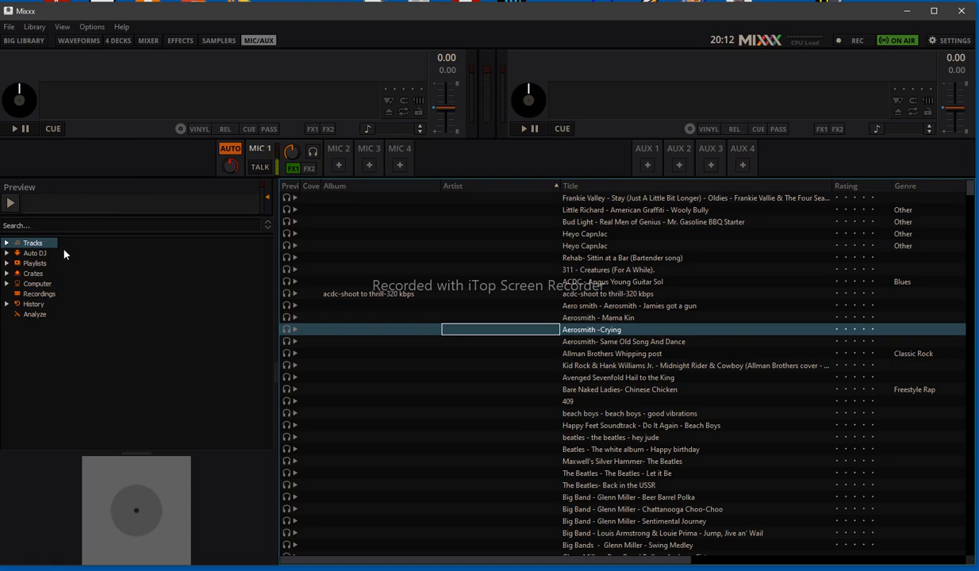
Start Auto DJ with its queued tracks and pause BLOOM on the first deck
click(39, 254)
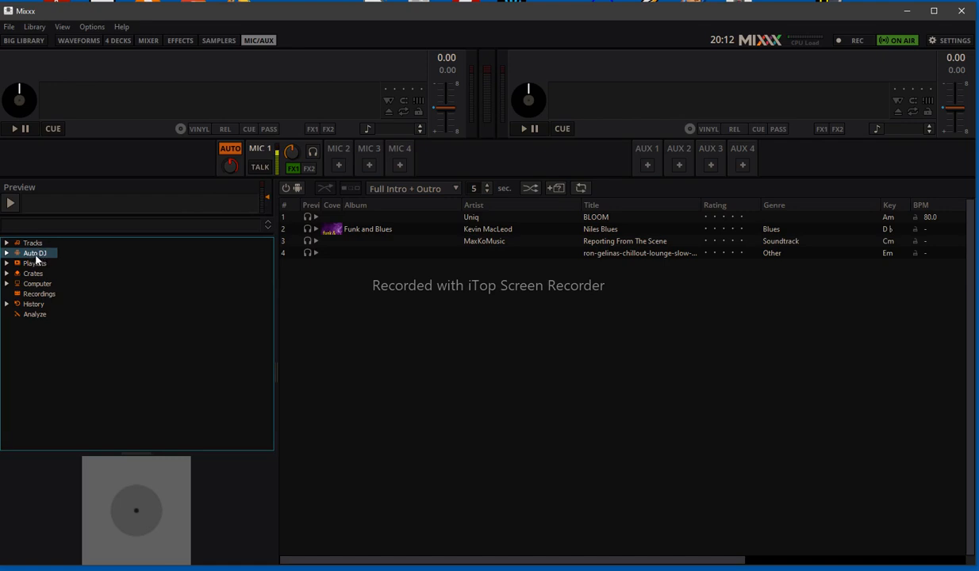
click(288, 188)
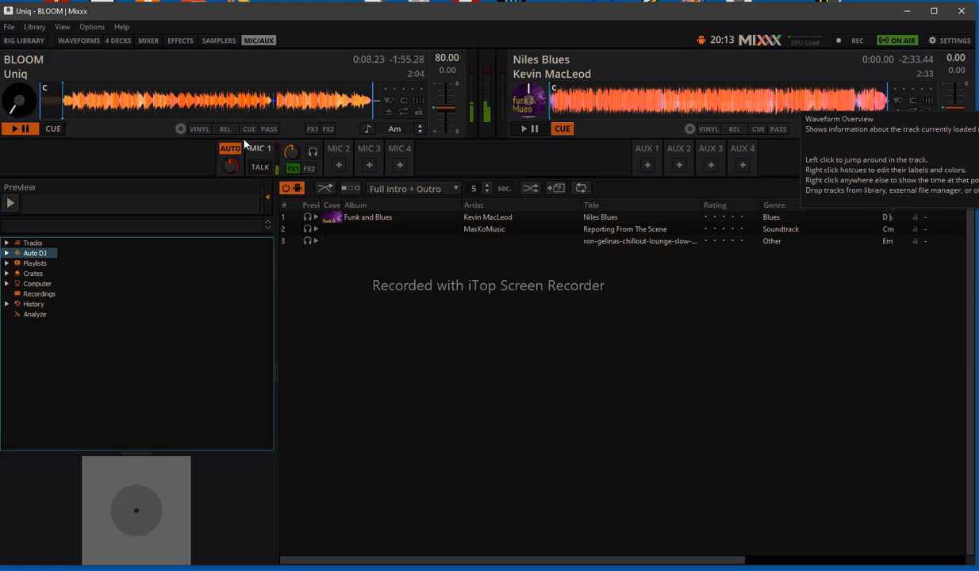
click(24, 131)
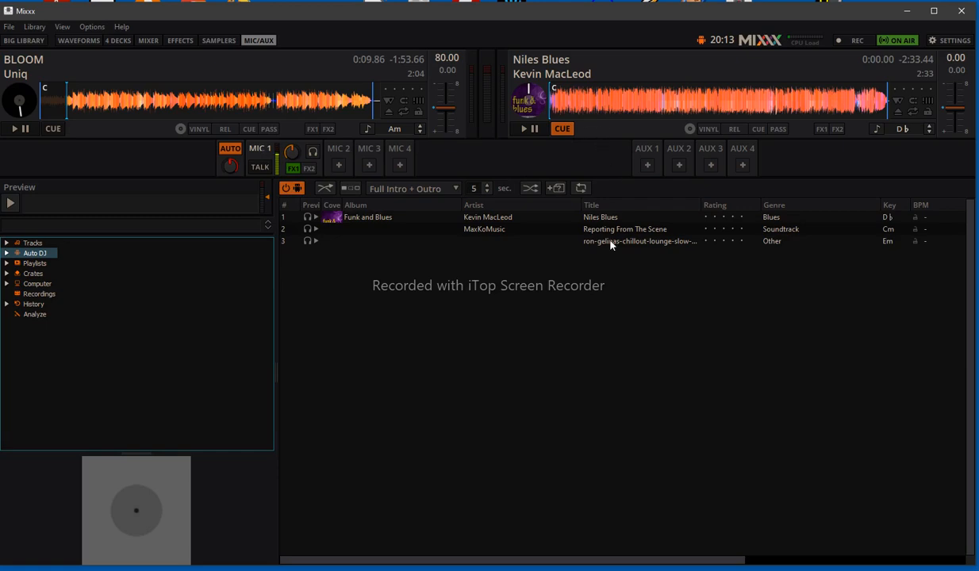
Switch to Winamp and clear the old entry from its playlist
mouse_move(485, 568)
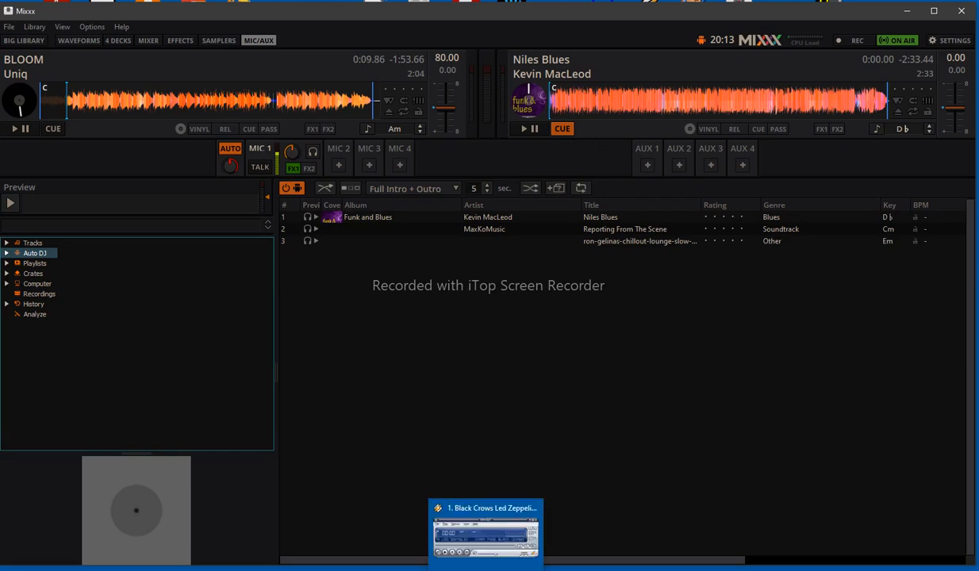
click(486, 569)
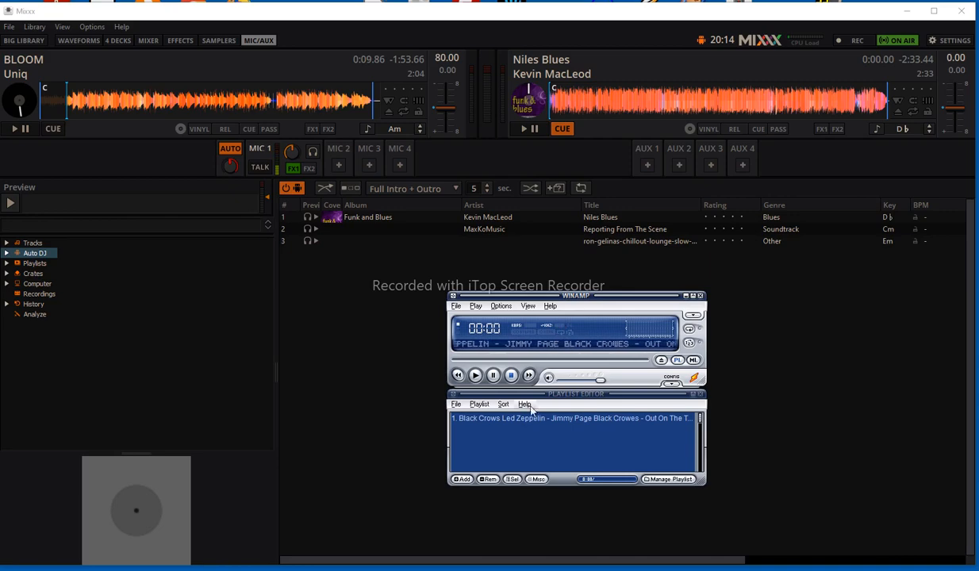
click(457, 404)
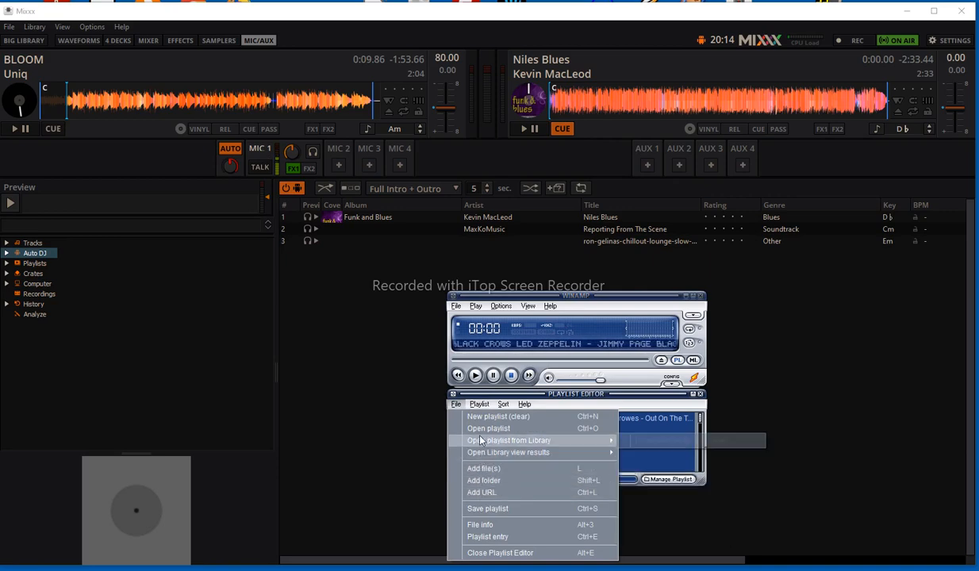
click(458, 405)
Add the stream URL 192.151.149.222:8015 to the Winamp playlist from the previously used addresses
click(457, 405)
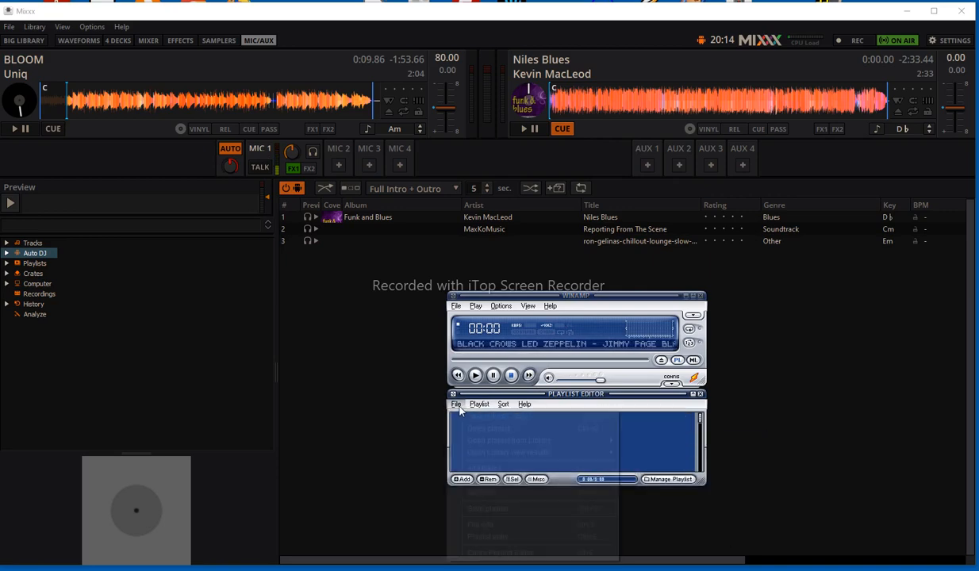
mouse_move(476, 454)
click(492, 492)
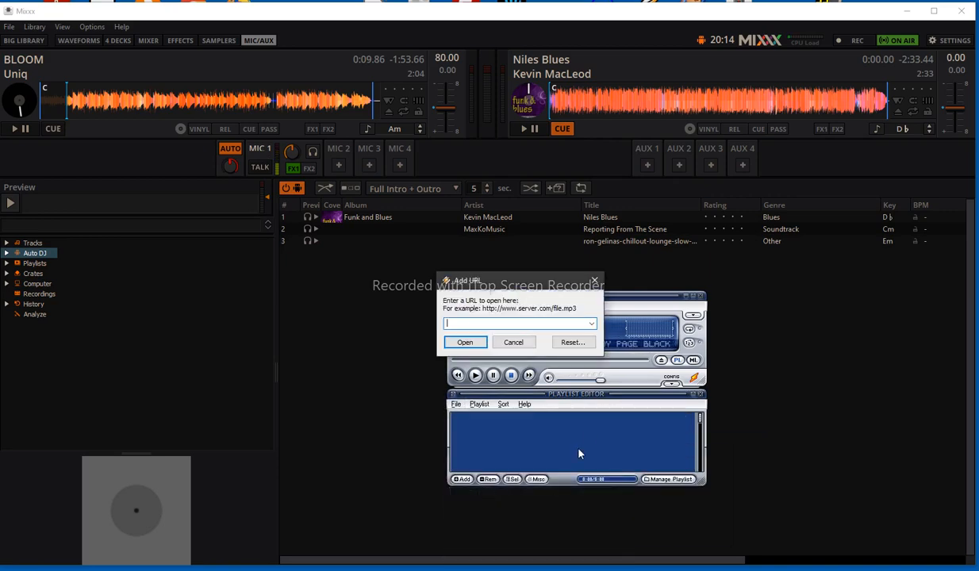
click(591, 325)
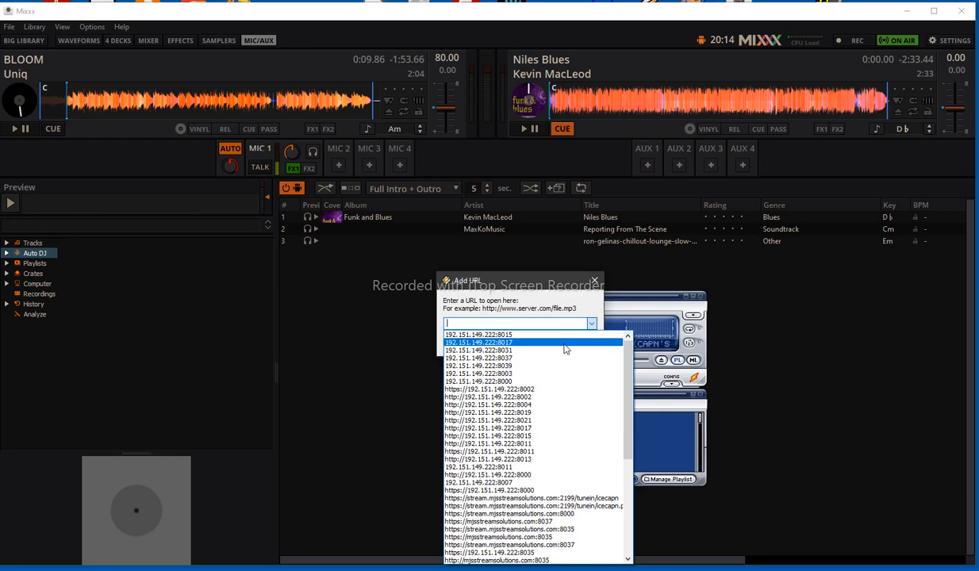
click(515, 335)
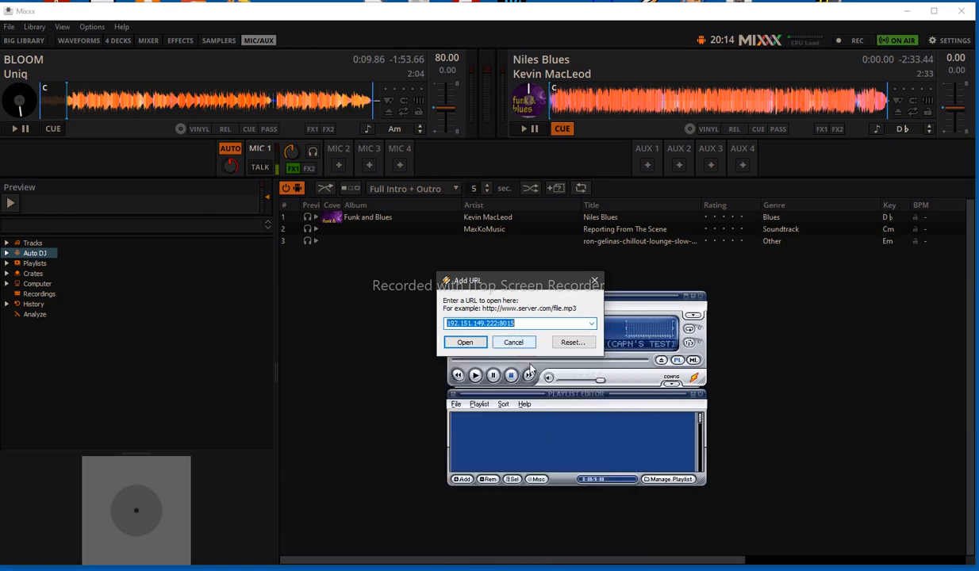
click(475, 343)
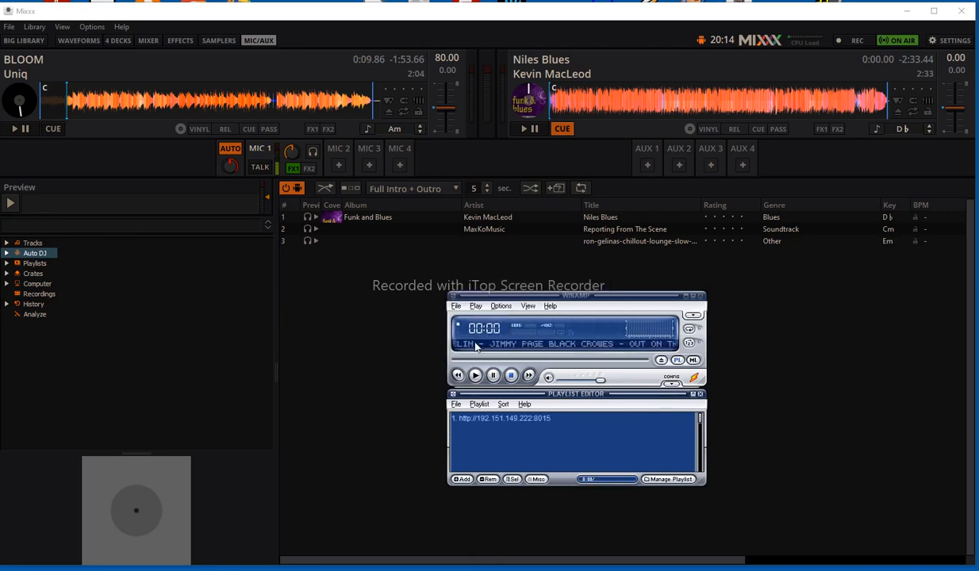
Play the added stream in Winamp and resume BLOOM in Mixxx, checking the broadcast in the player
click(500, 420)
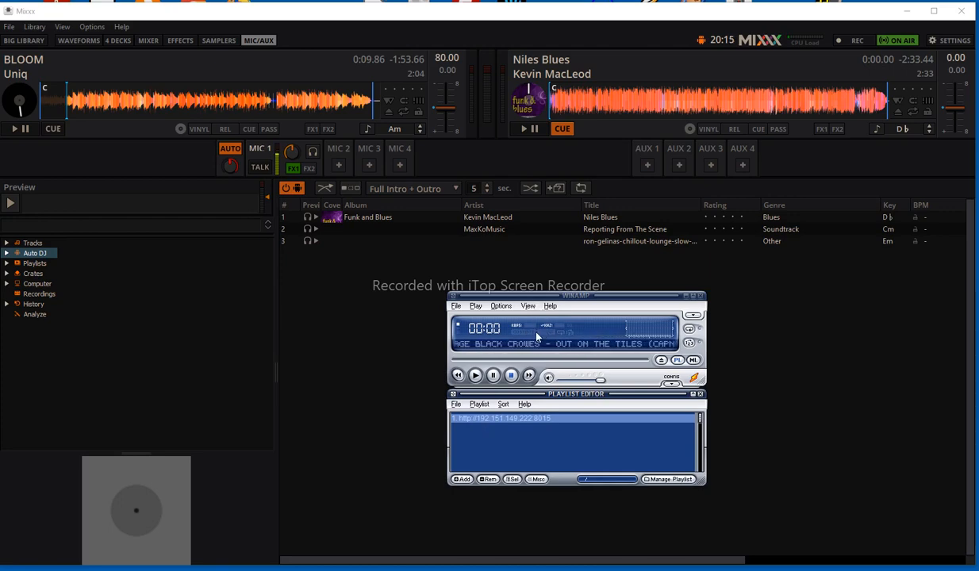
click(477, 378)
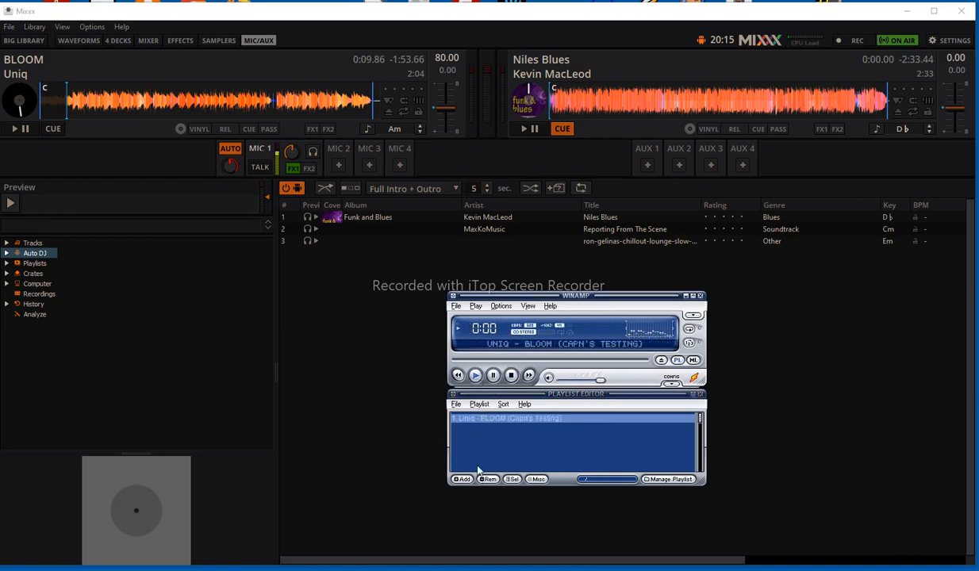
click(17, 129)
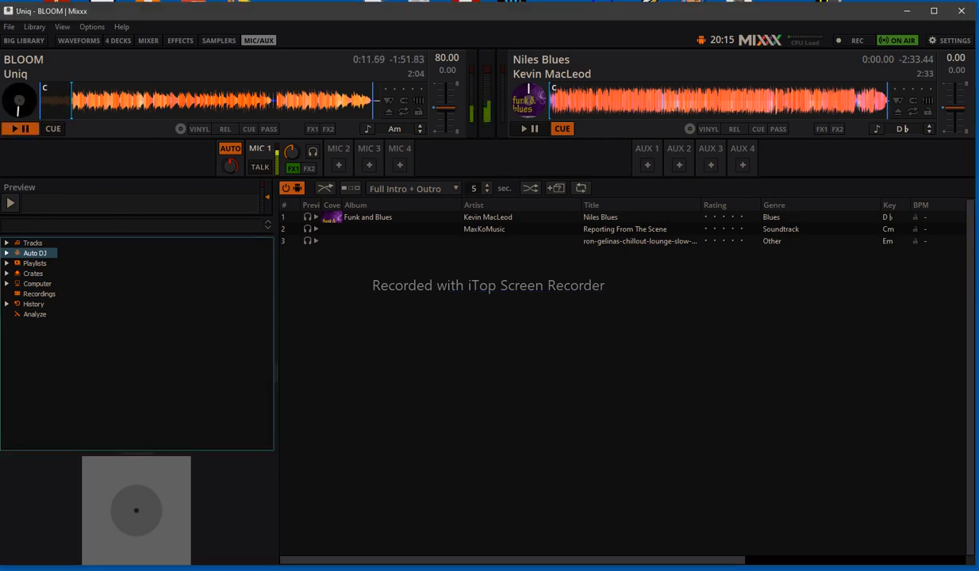
mouse_move(499, 568)
click(500, 523)
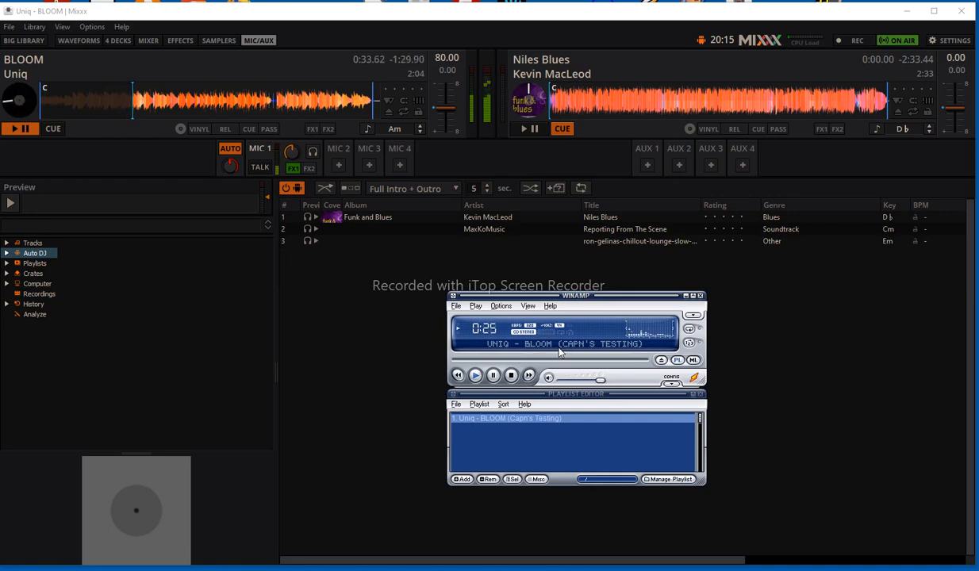
Turn on talk for Microphone 1 to speak over the broadcast, and turn it off again
click(263, 169)
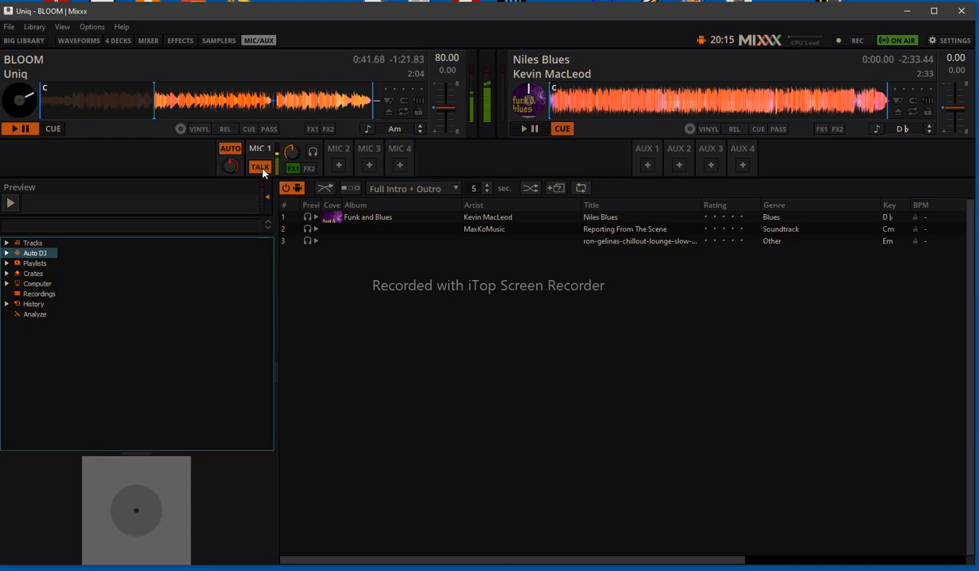
click(260, 169)
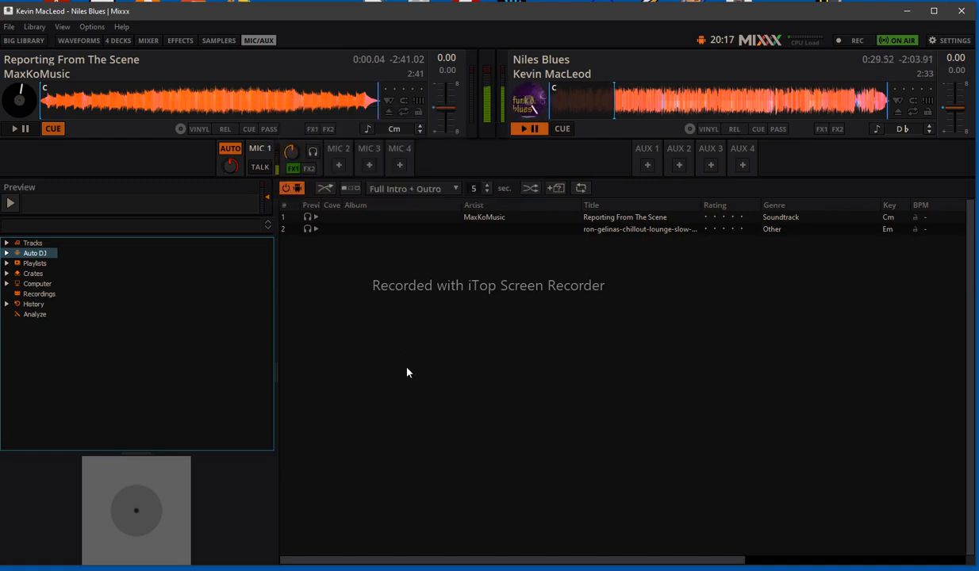
Stop the stream playback in Winamp and return to Mixxx
mouse_move(545, 570)
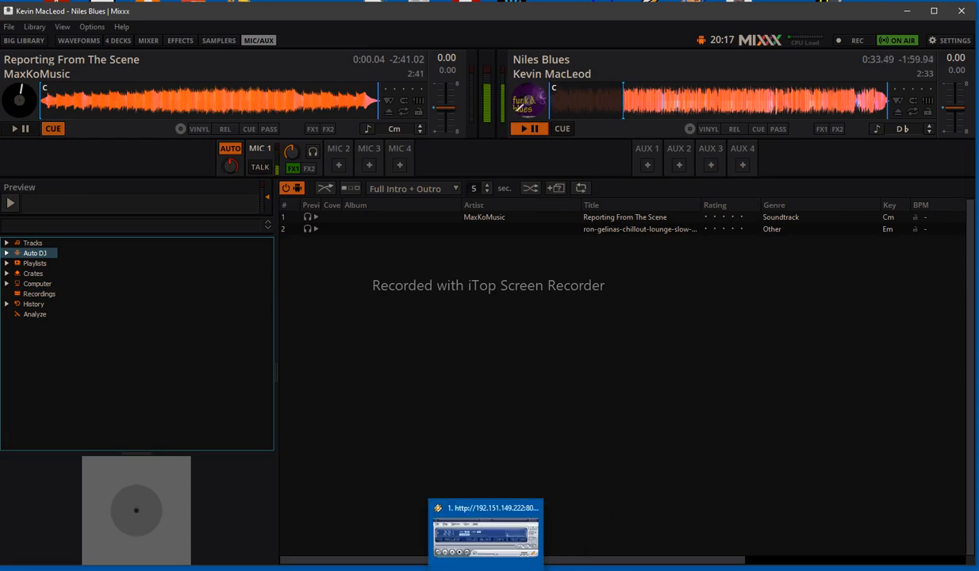
click(485, 570)
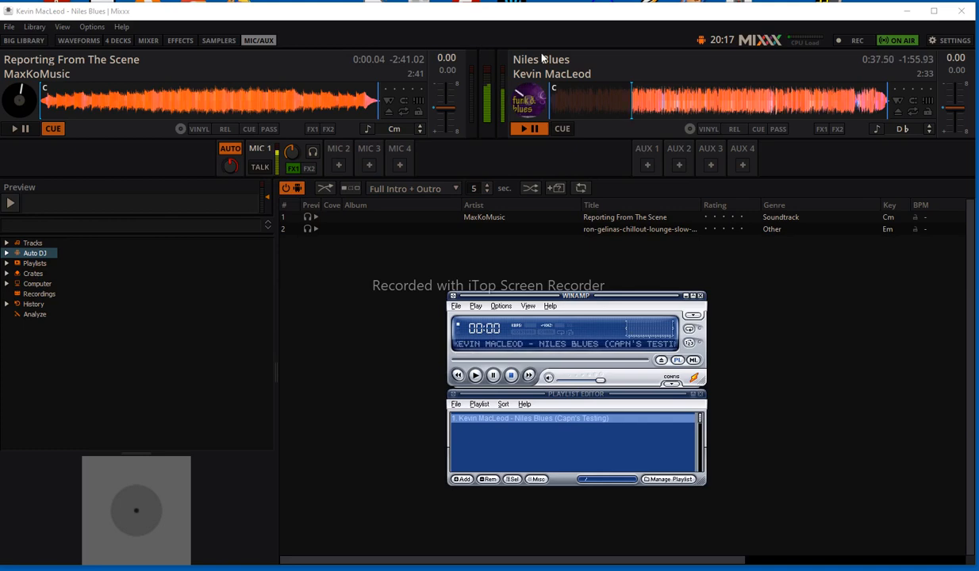
click(503, 22)
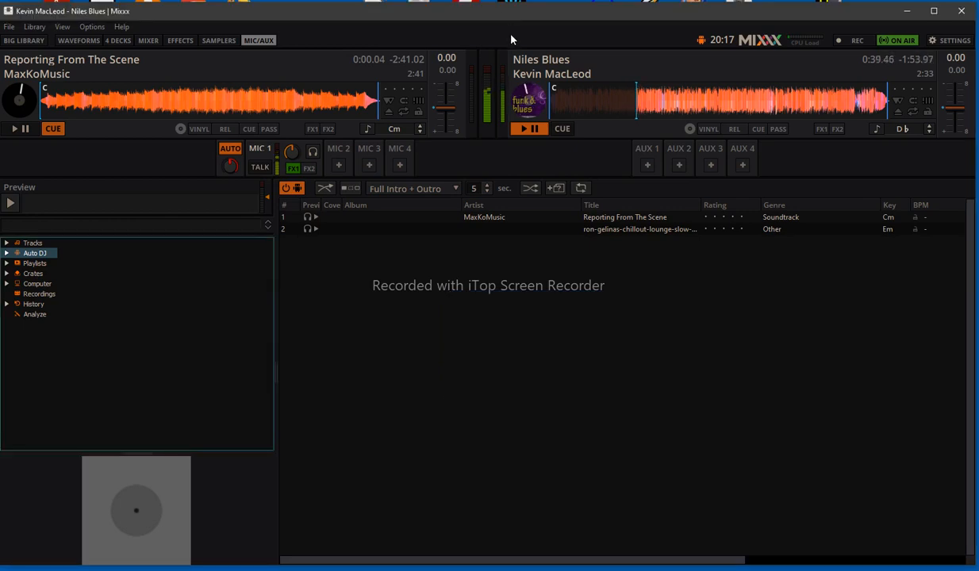